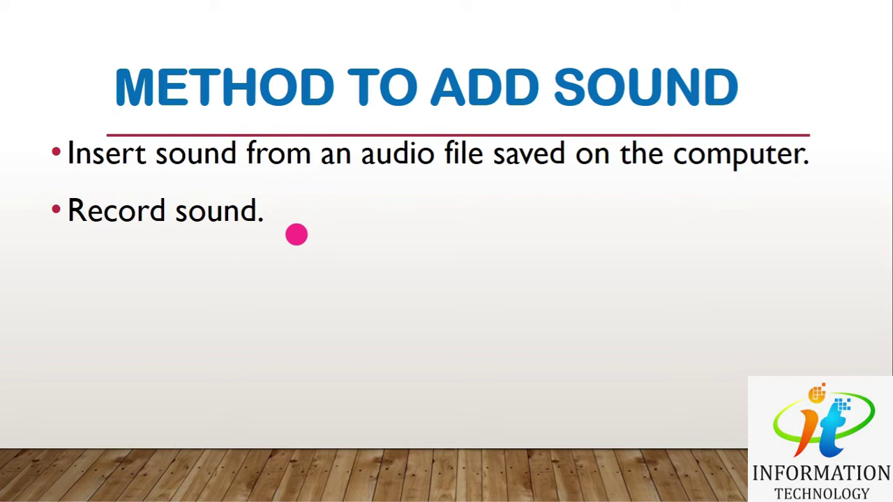
# - Advance the slideshow to the 'Adding Sound From A File' slide
pyautogui.click(296, 234)
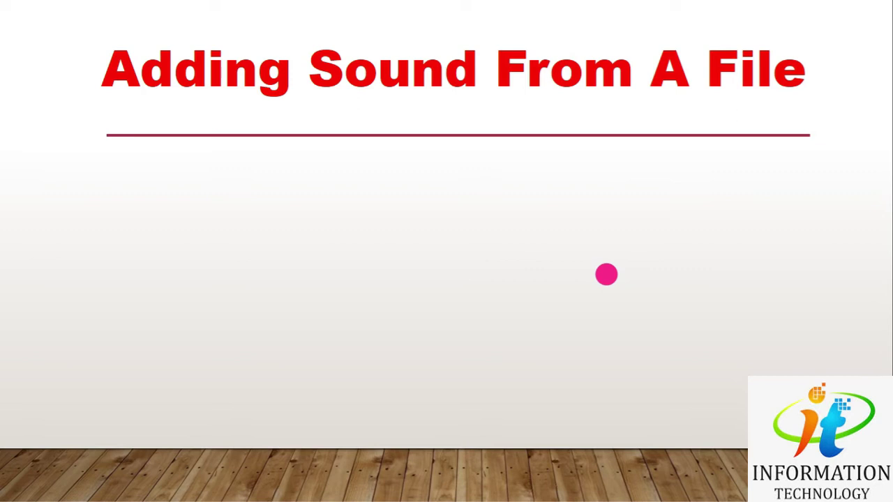
# - Exit the slideshow, narrow the thumbnail pane to numbers, and select slide 3 for editing
pyautogui.press('Escape')
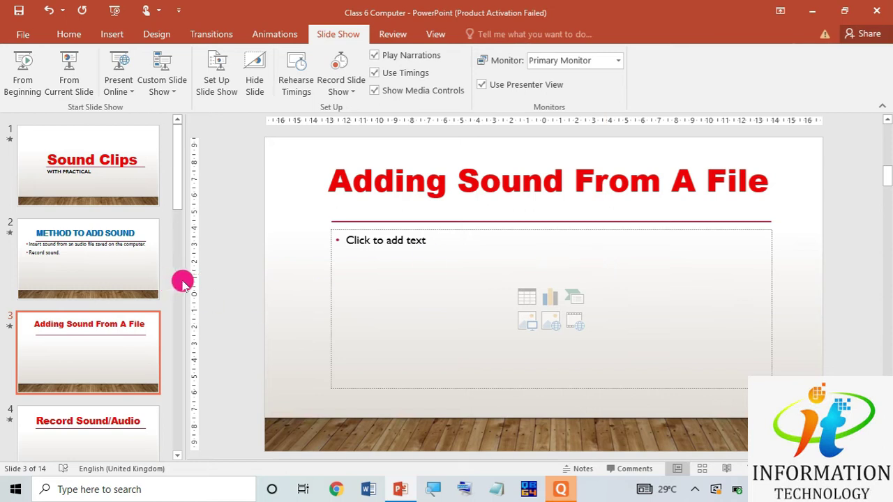
pyautogui.moveTo(177, 279); pyautogui.dragTo(20, 279)
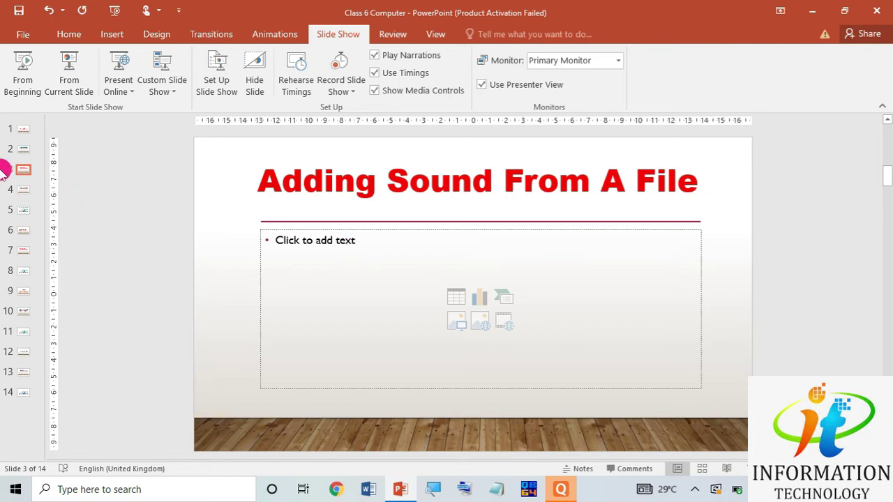
pyautogui.click(23, 189)
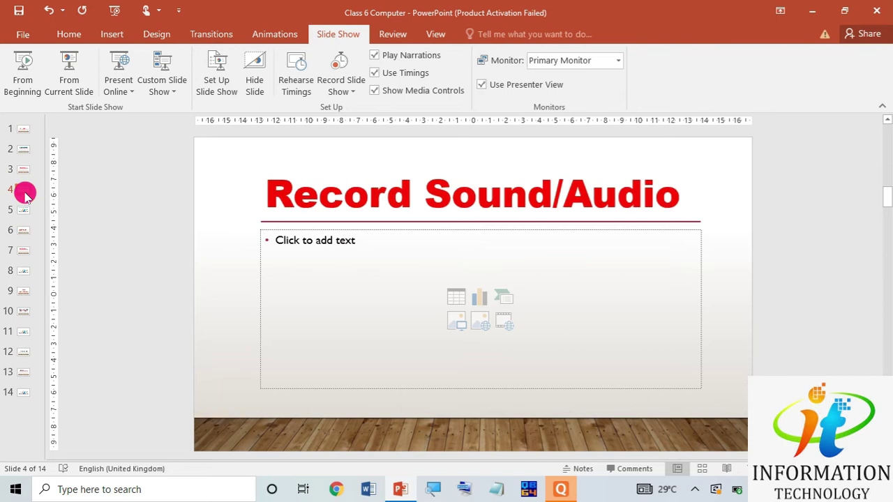
pyautogui.click(22, 170)
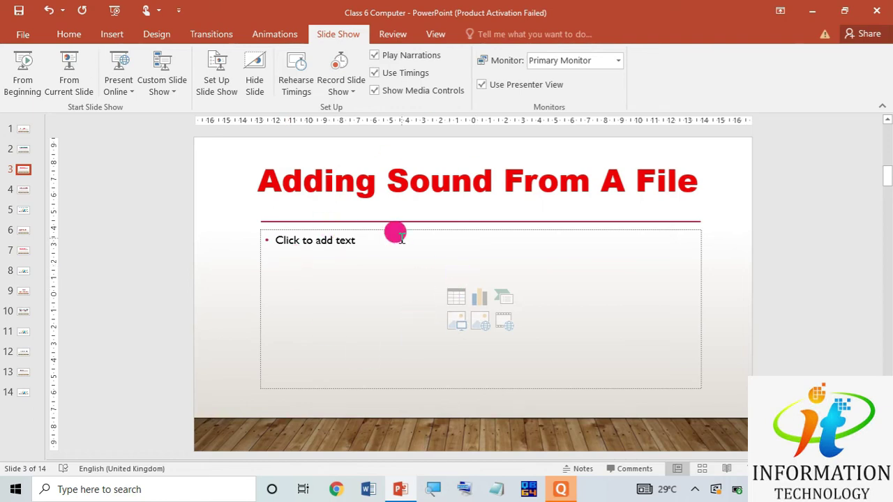
pyautogui.click(111, 34)
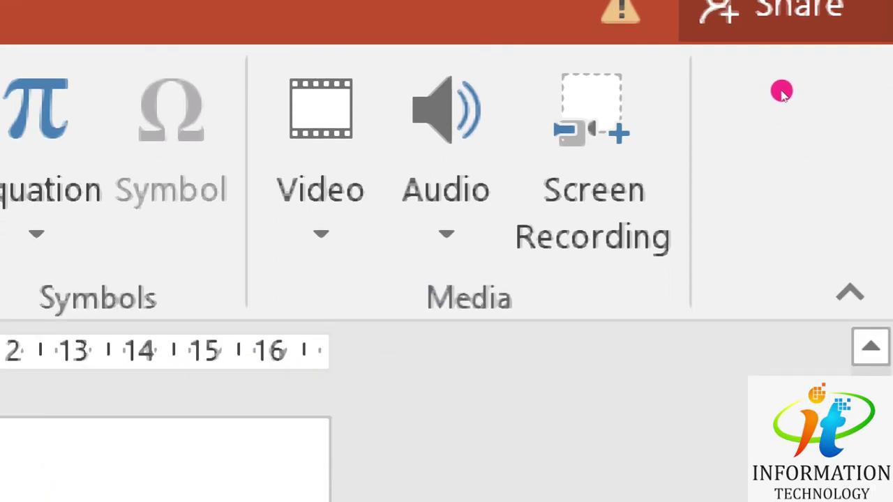
# - Open the Insert Audio dropdown with Alt+N, O and highlight Audio on My PC
pyautogui.hotkey('alt', 'n')
pyautogui.press('o')
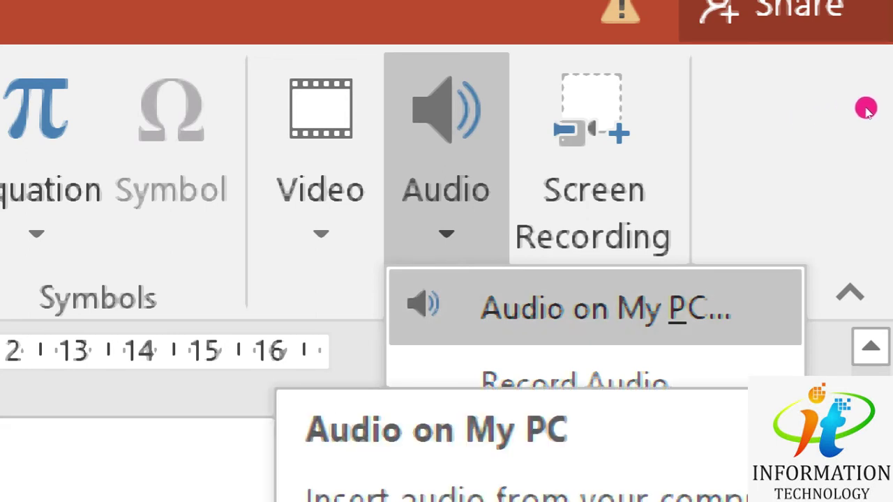
pyautogui.press('Down')
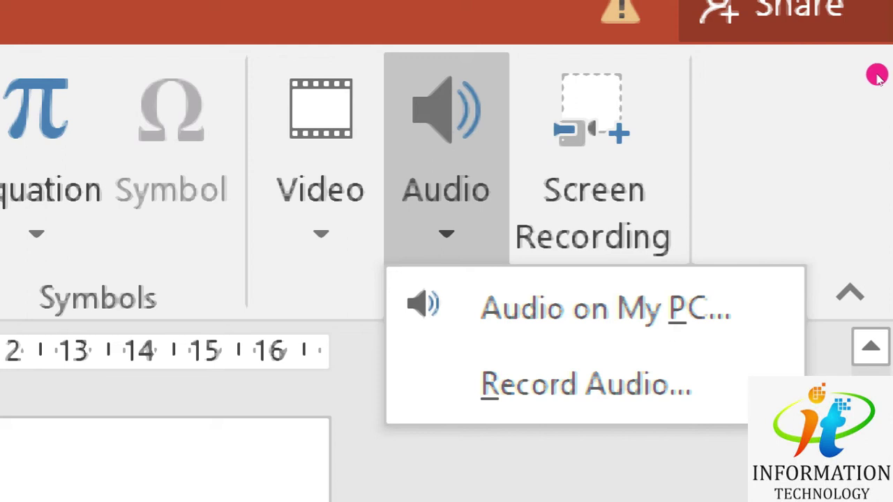
pyautogui.press('Up')
pyautogui.press('Up')
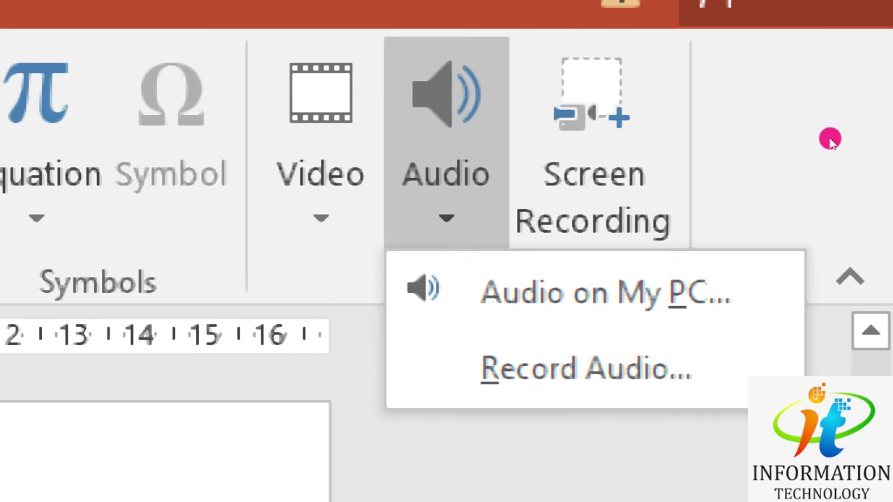
pyautogui.press('Up')
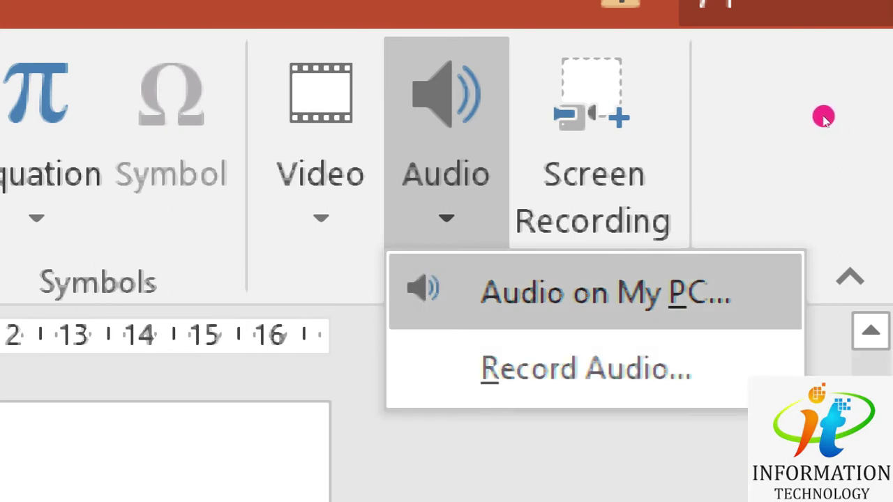
# - Insert the 'transition audio' file from the computer onto slide 3
pyautogui.press('Return')
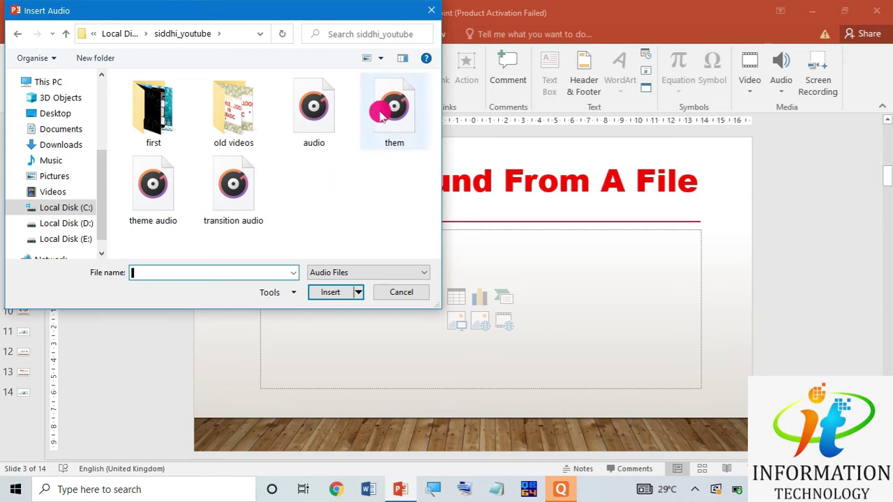
pyautogui.moveTo(231, 195)
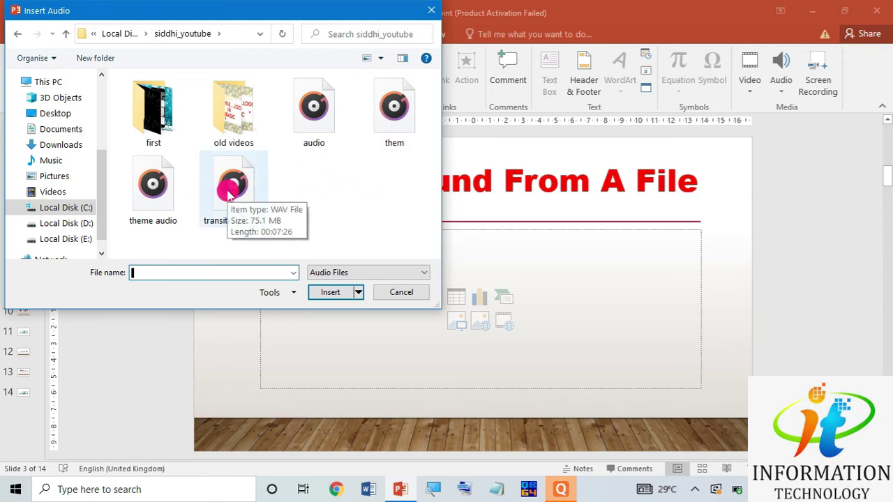
pyautogui.click(234, 185)
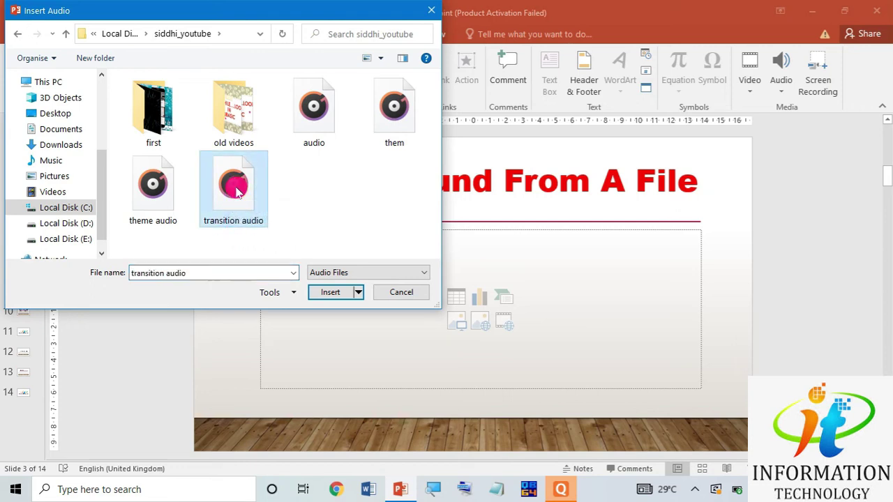
pyautogui.click(333, 293)
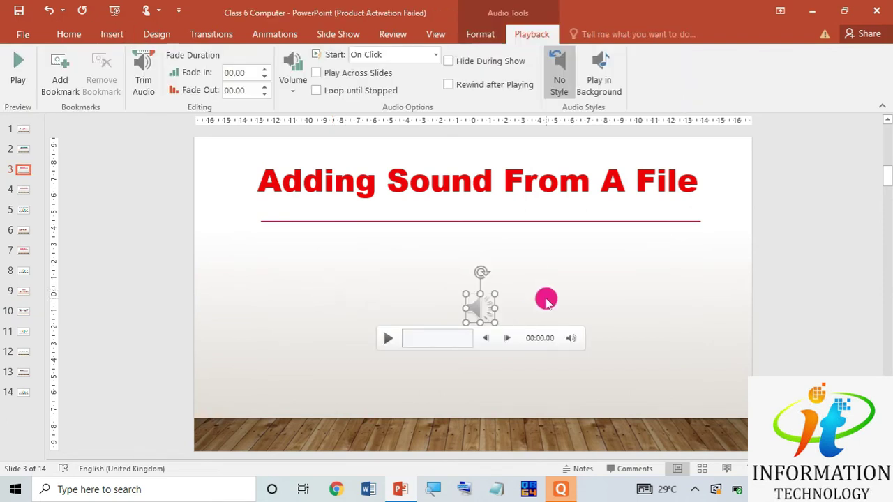
pyautogui.moveTo(491, 287); pyautogui.dragTo(495, 283)
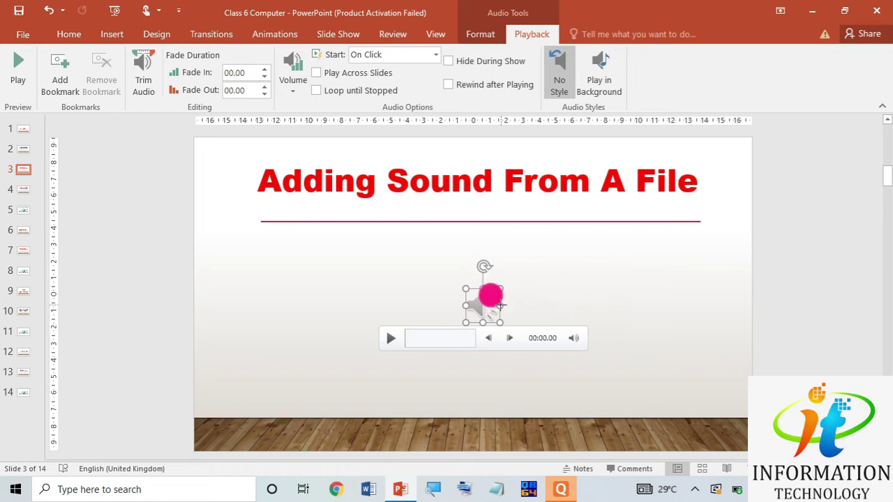
pyautogui.moveTo(487, 295); pyautogui.dragTo(514, 315)
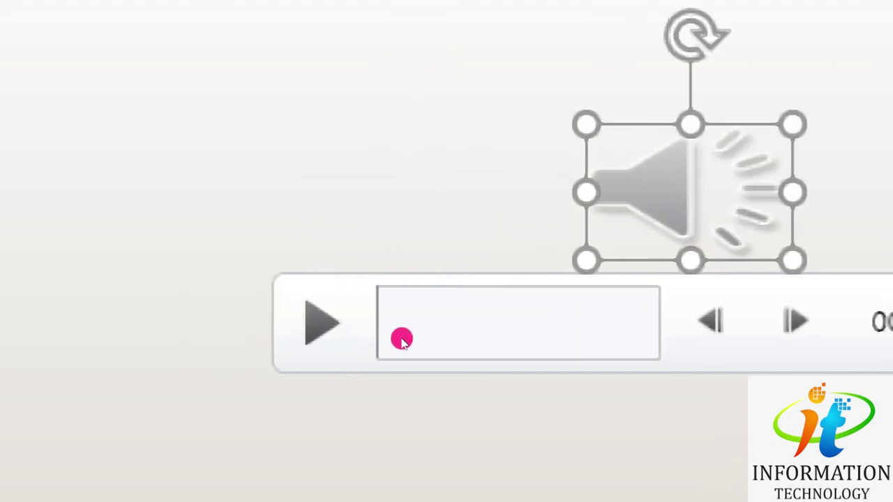
pyautogui.hotkey('alt', 'p')
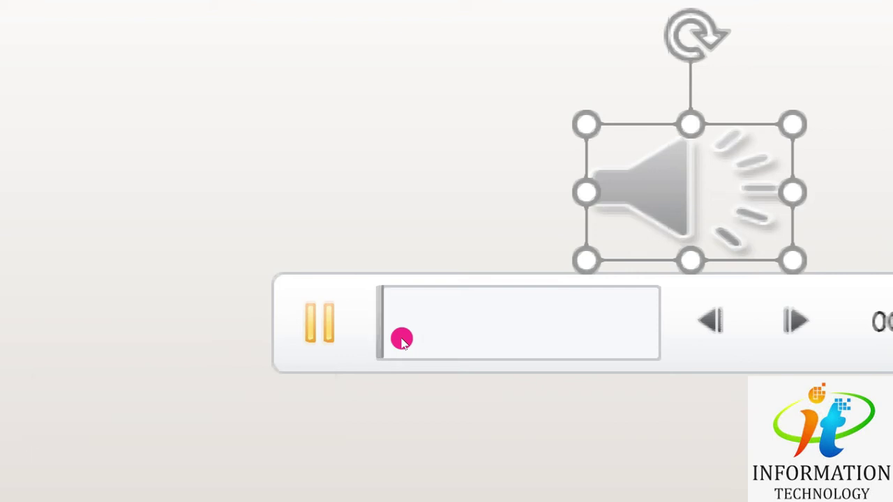
pyautogui.click(404, 339)
pyautogui.click(404, 341)
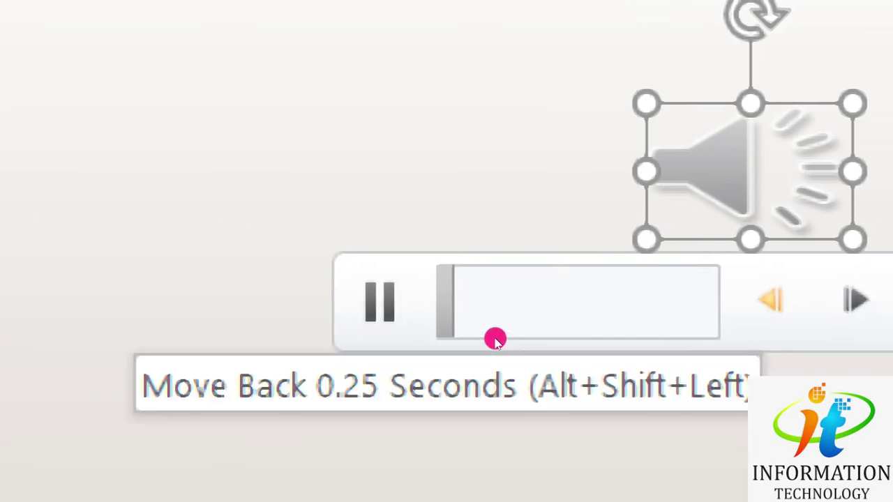
pyautogui.click(399, 336)
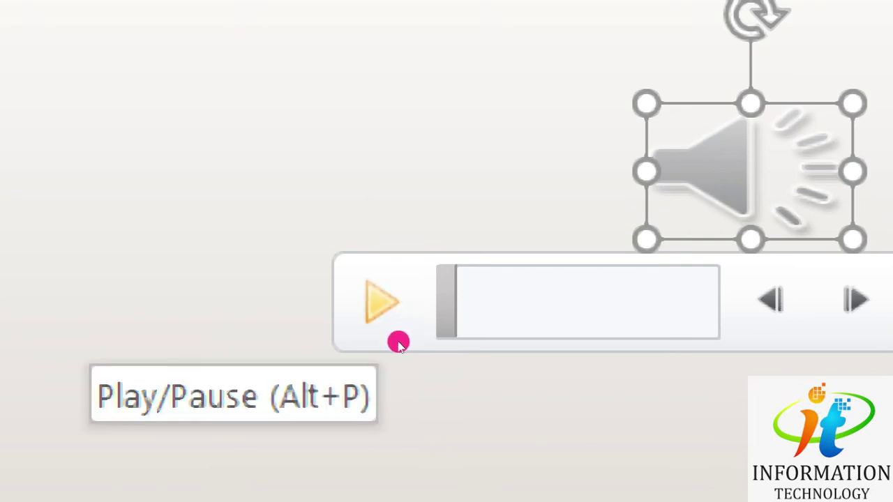
pyautogui.click(399, 340)
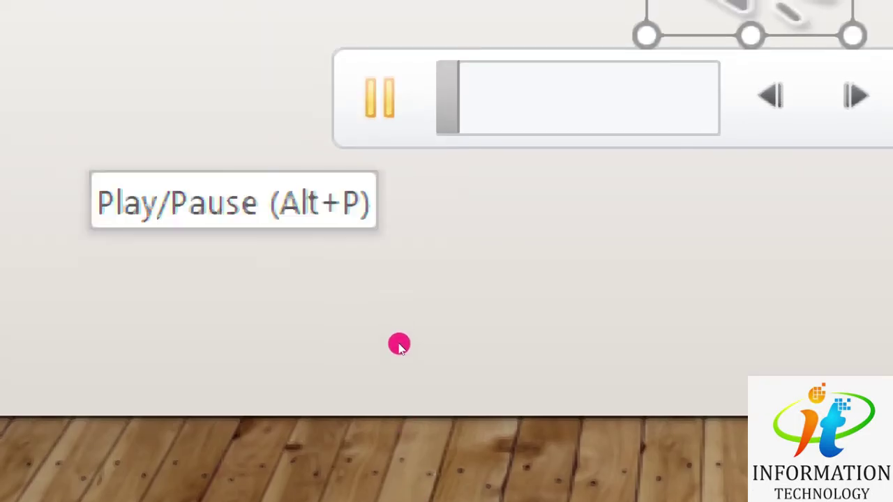
pyautogui.click(398, 344)
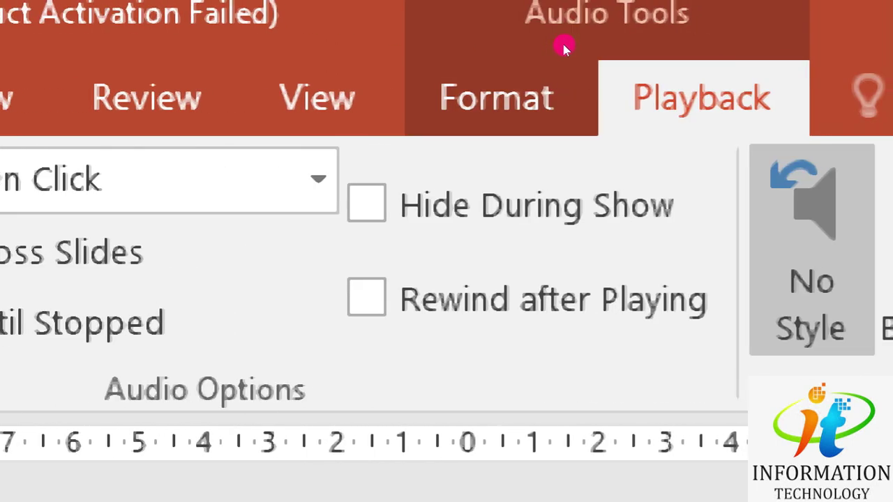
# - Show the Audio Tools Format options for the selected sound icon
pyautogui.click(486, 33)
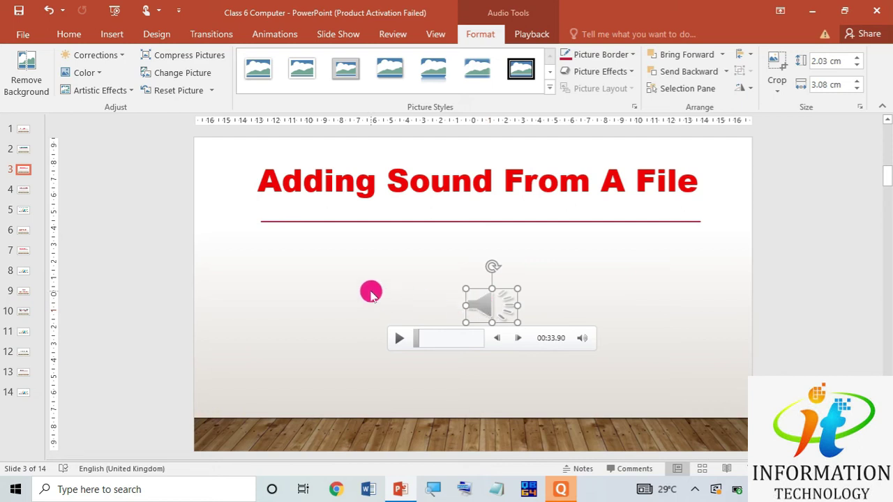
# - Select slide 4, Record Sound/Audio, and open the Insert tab's Audio dropdown
pyautogui.click(21, 189)
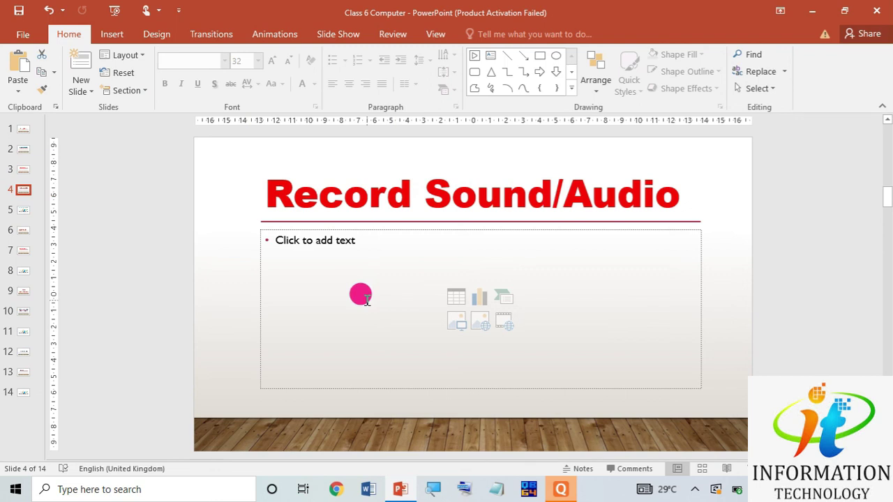
pyautogui.click(116, 36)
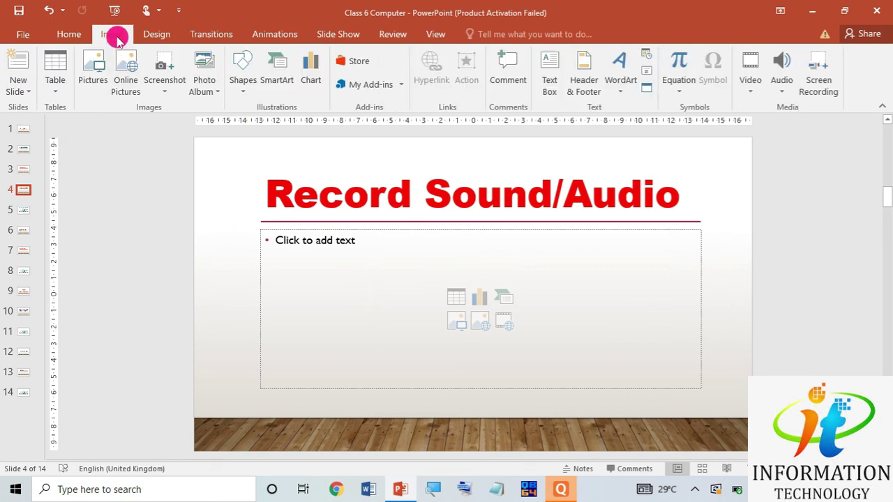
pyautogui.click(781, 89)
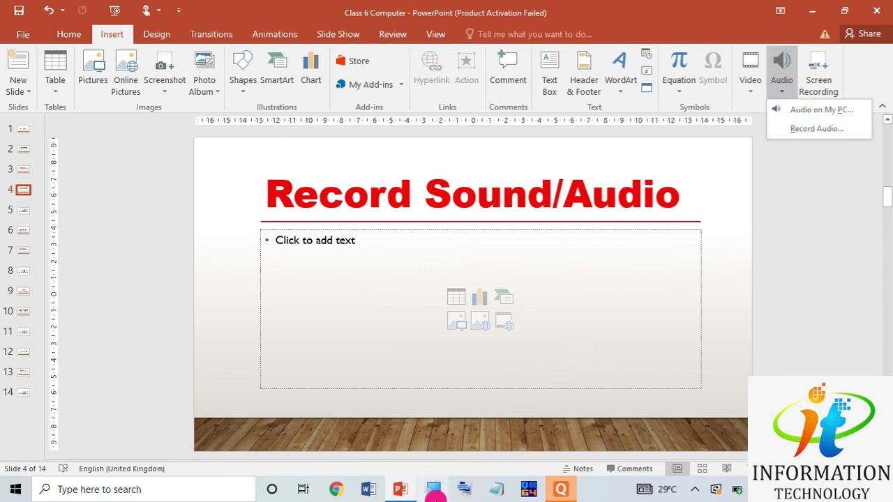
pyautogui.click(433, 493)
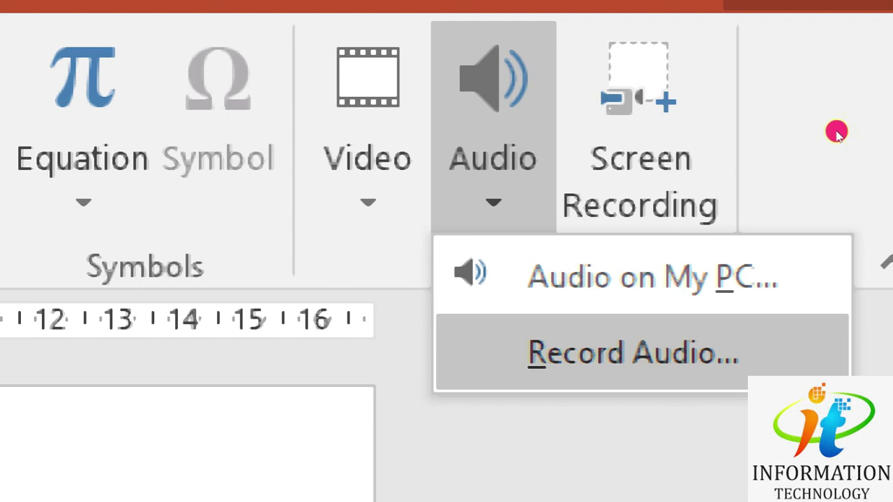
# - Record a 13-second clip, play it back, and add 'Recorded Sound' to slide 4
pyautogui.press('Return')
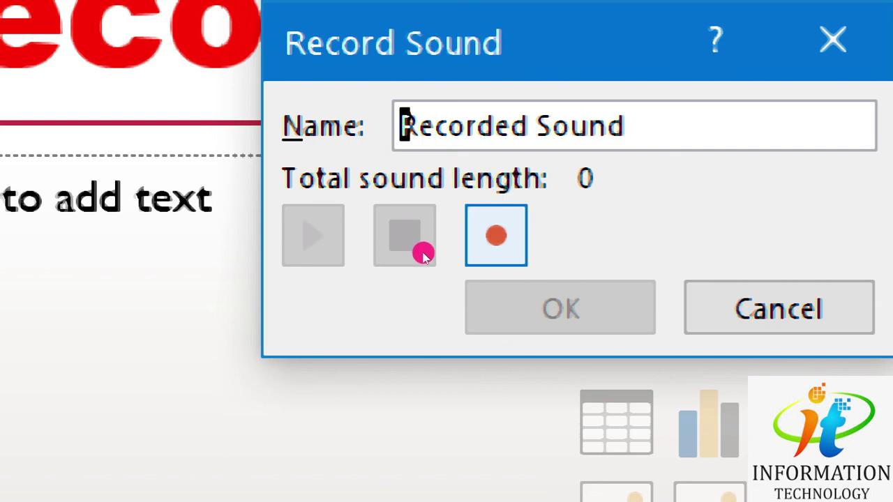
pyautogui.press('Return')
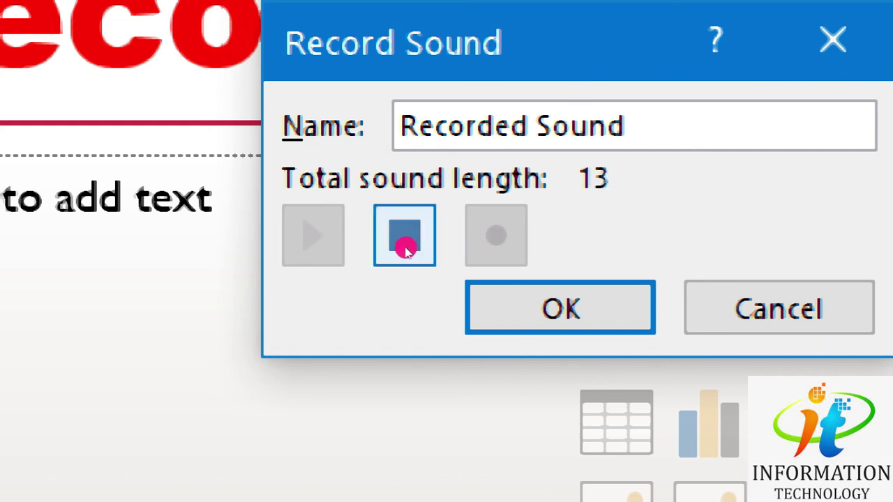
pyautogui.click(405, 250)
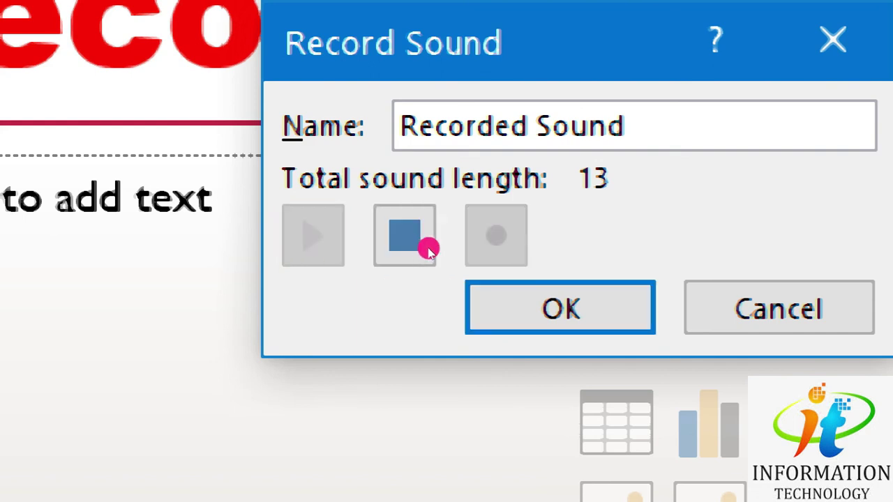
pyautogui.click(403, 249)
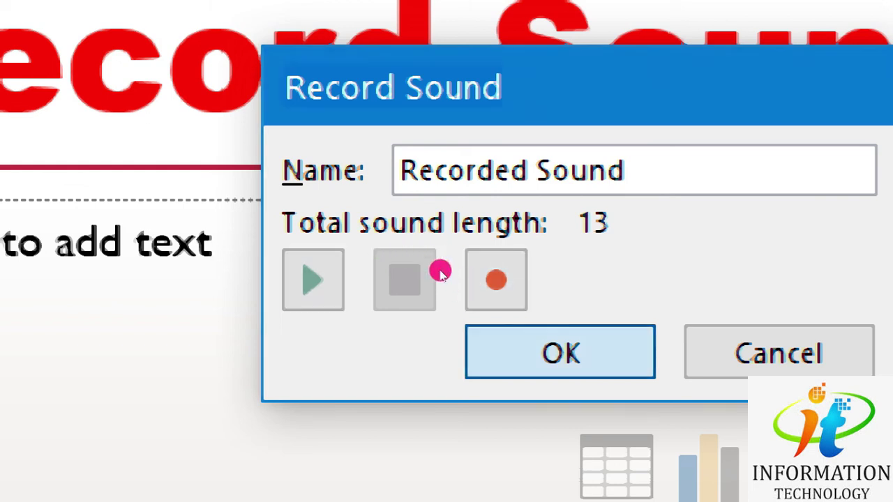
pyautogui.press('Return')
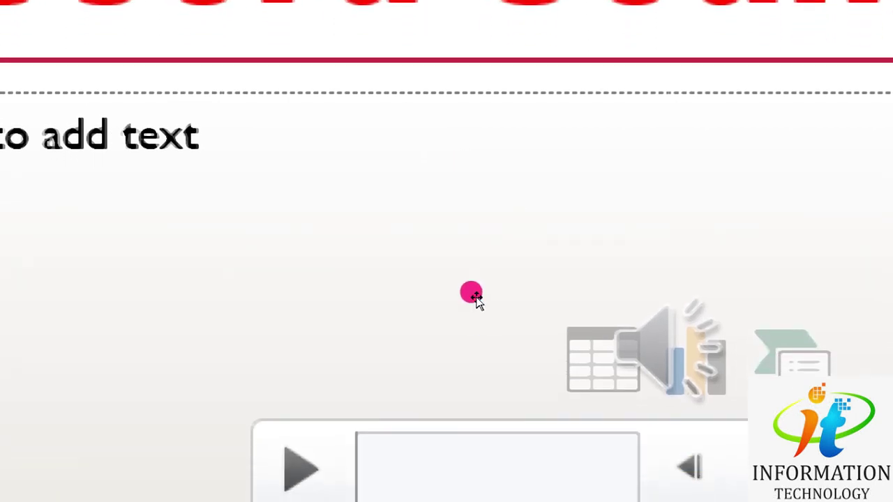